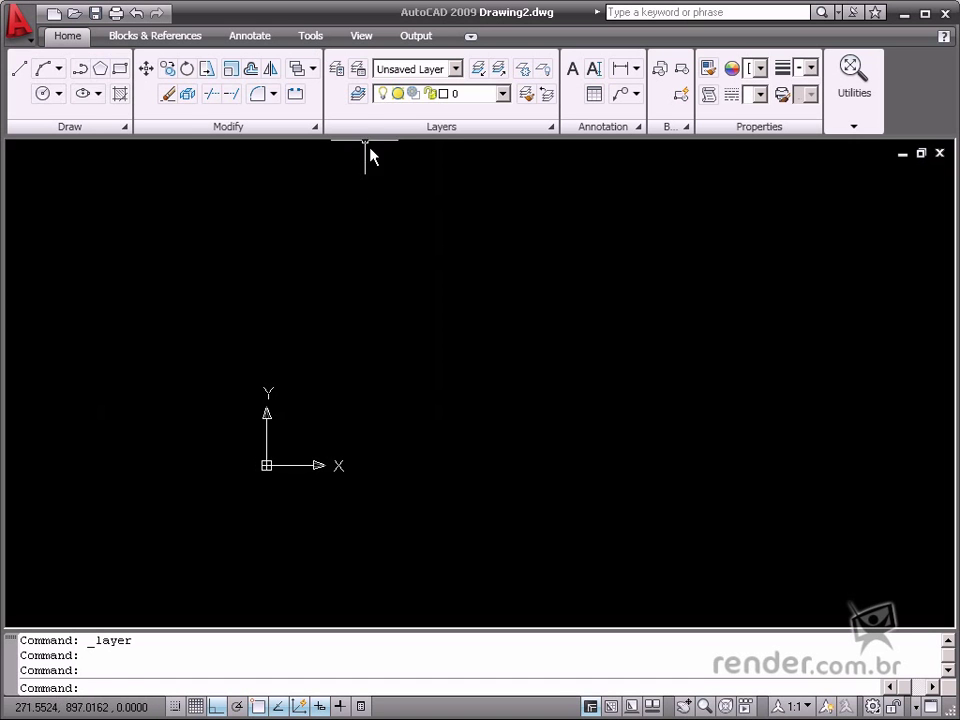
- Create a layer named Polígono, make it the current layer, and close the layer manager
{"action": "left_click", "coordinate": [337, 69]}
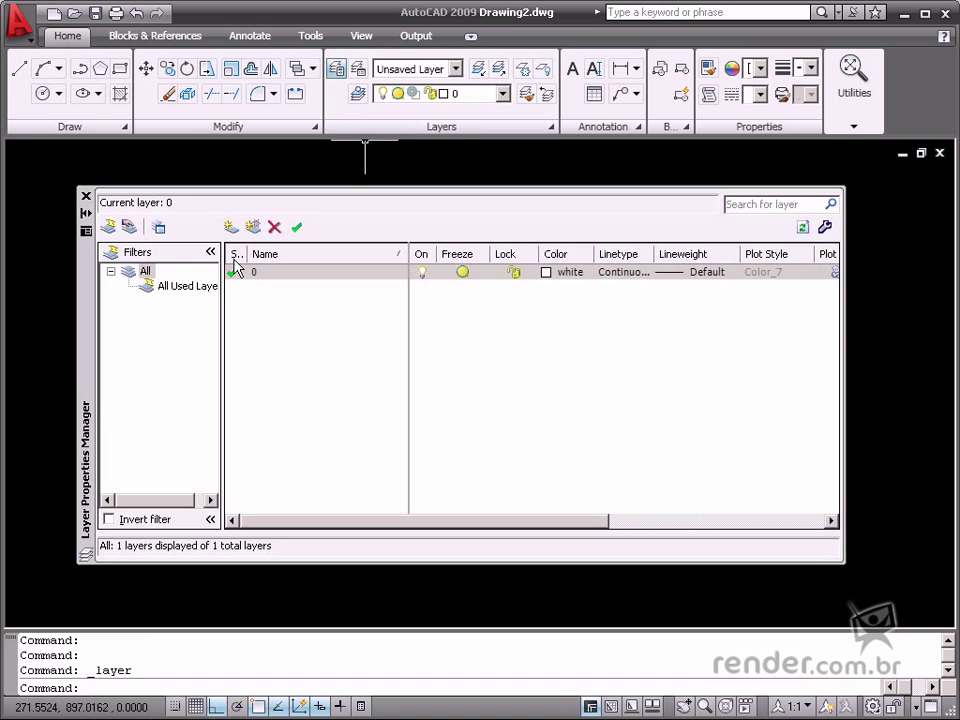
{"action": "left_click", "coordinate": [231, 227]}
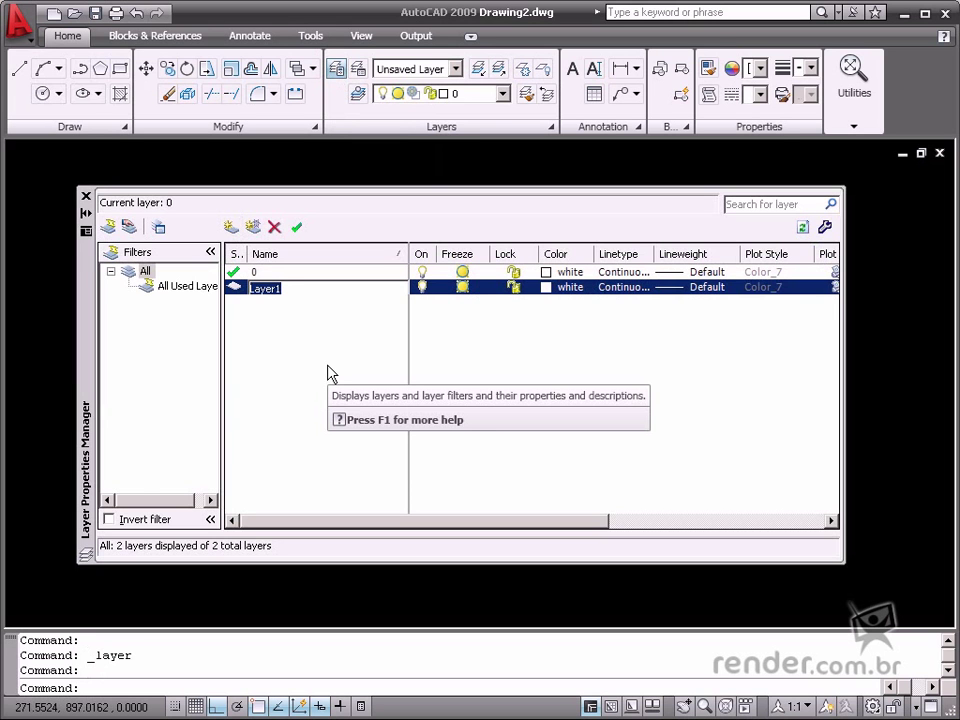
{"action": "type", "text": "Poligono"}
{"action": "key", "text": "Return"}
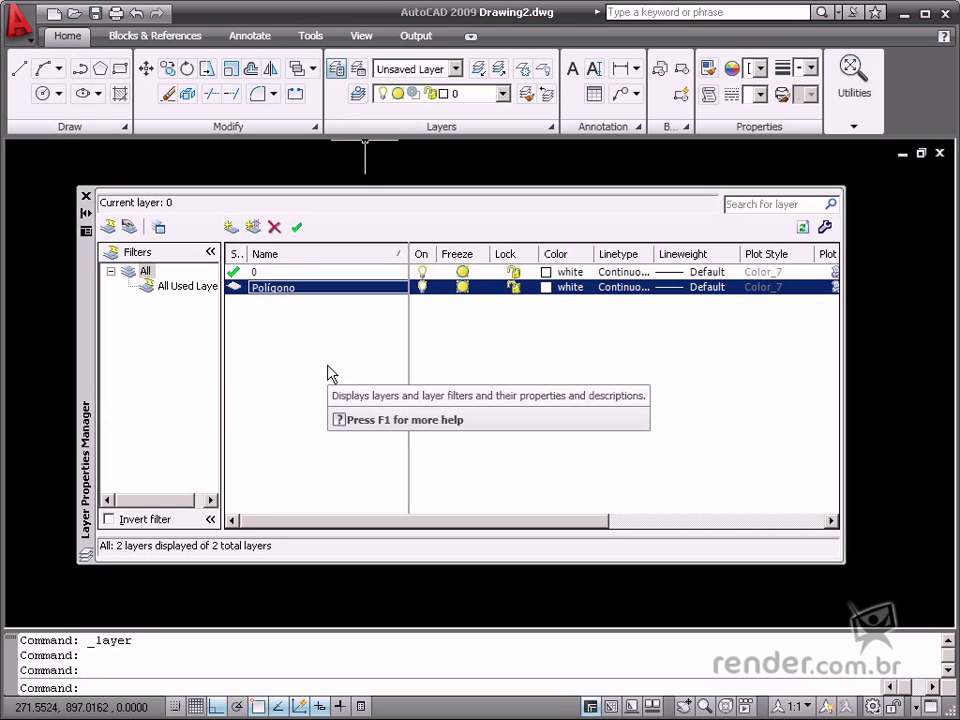
{"action": "double_click", "coordinate": [234, 287]}
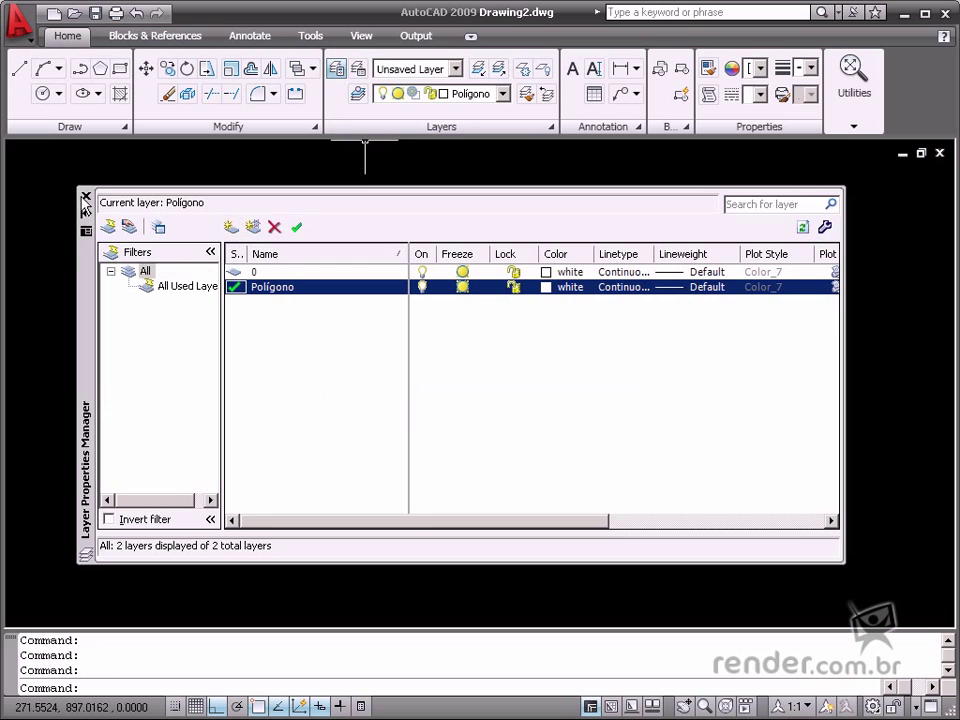
{"action": "left_click", "coordinate": [86, 196]}
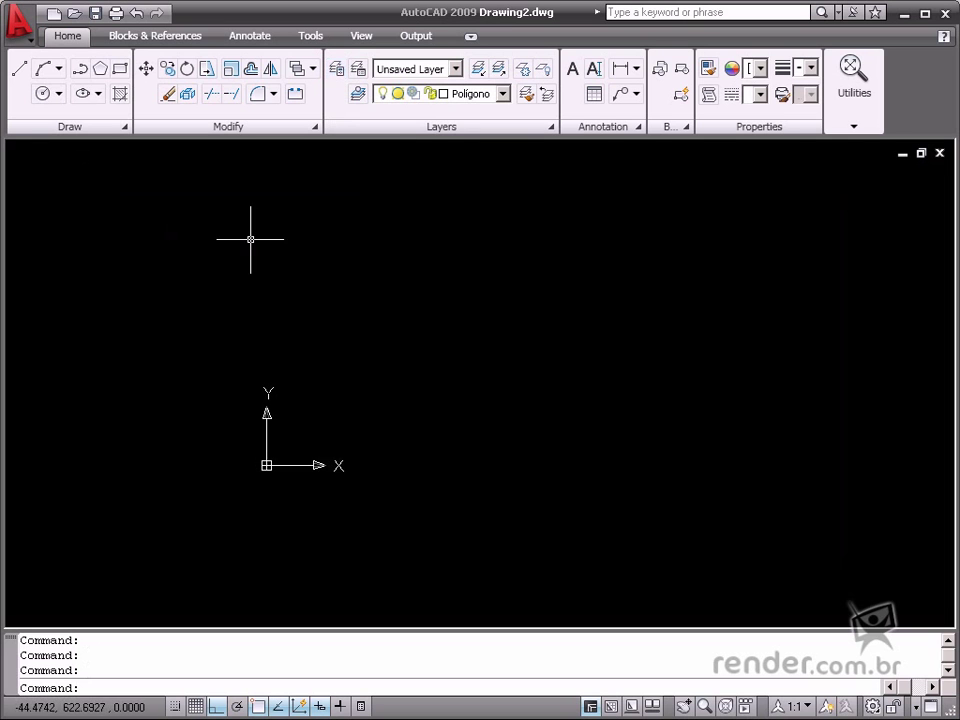
- Draw a six-sided polygon centred at 0,0, inscribed in a circle of radius 200
{"action": "left_click", "coordinate": [100, 68]}
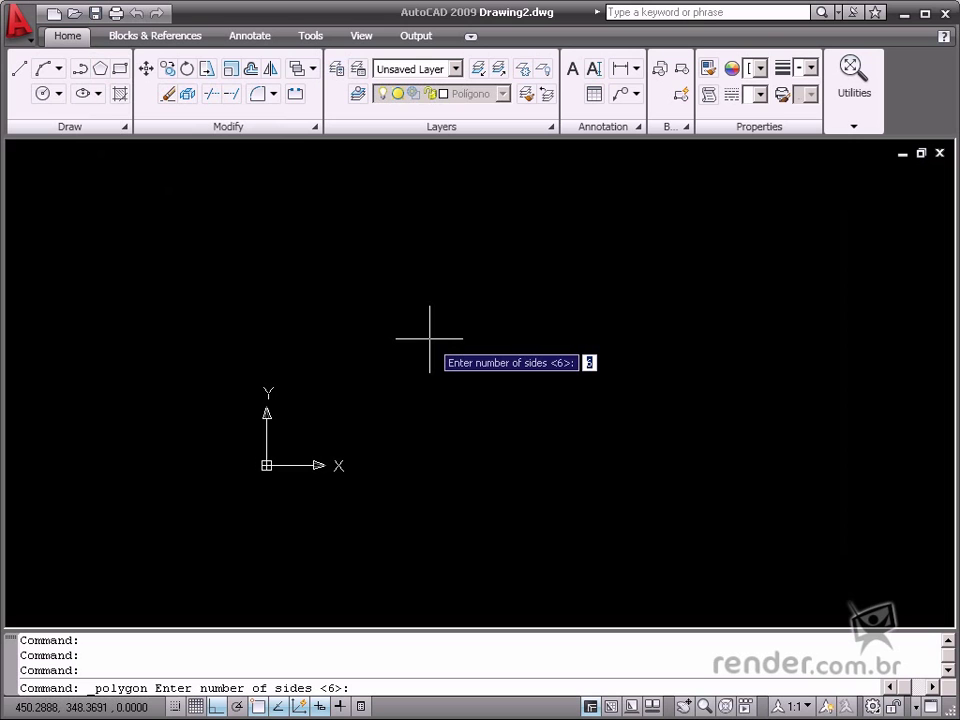
{"action": "key", "text": "Return"}
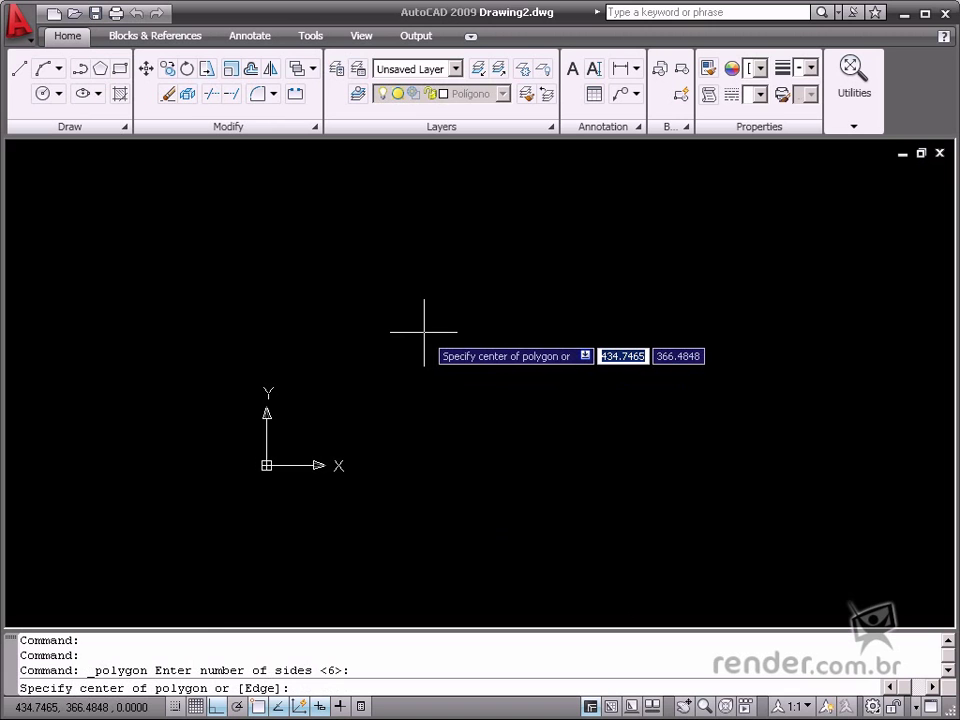
{"action": "type", "text": "0,0"}
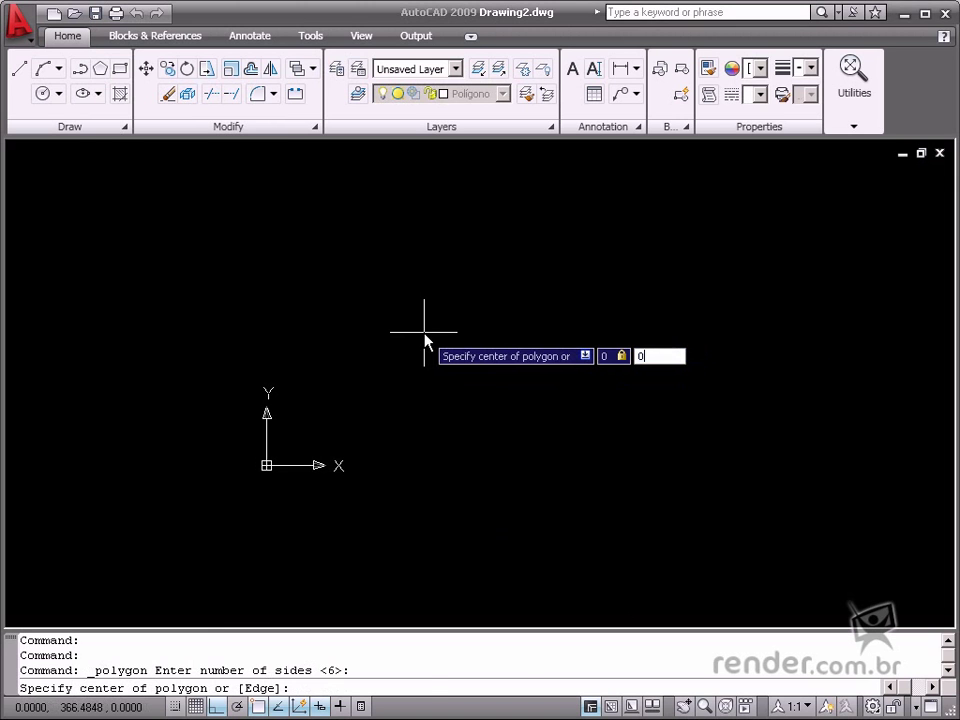
{"action": "key", "text": "Return"}
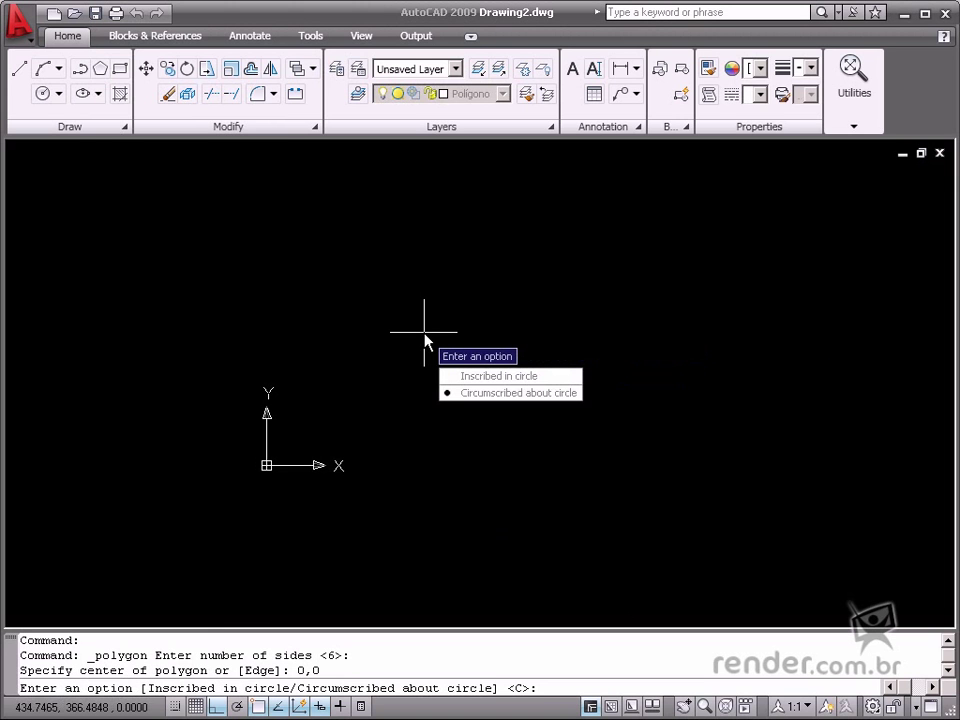
{"action": "left_click", "coordinate": [568, 378]}
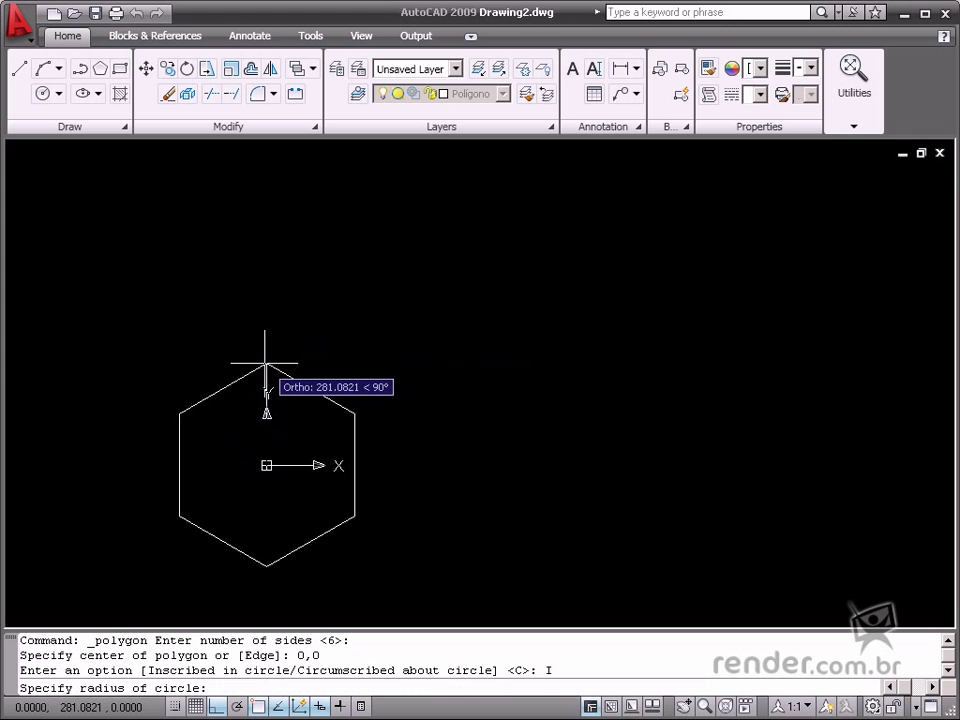
{"action": "type", "text": "200"}
{"action": "key", "text": "Return"}
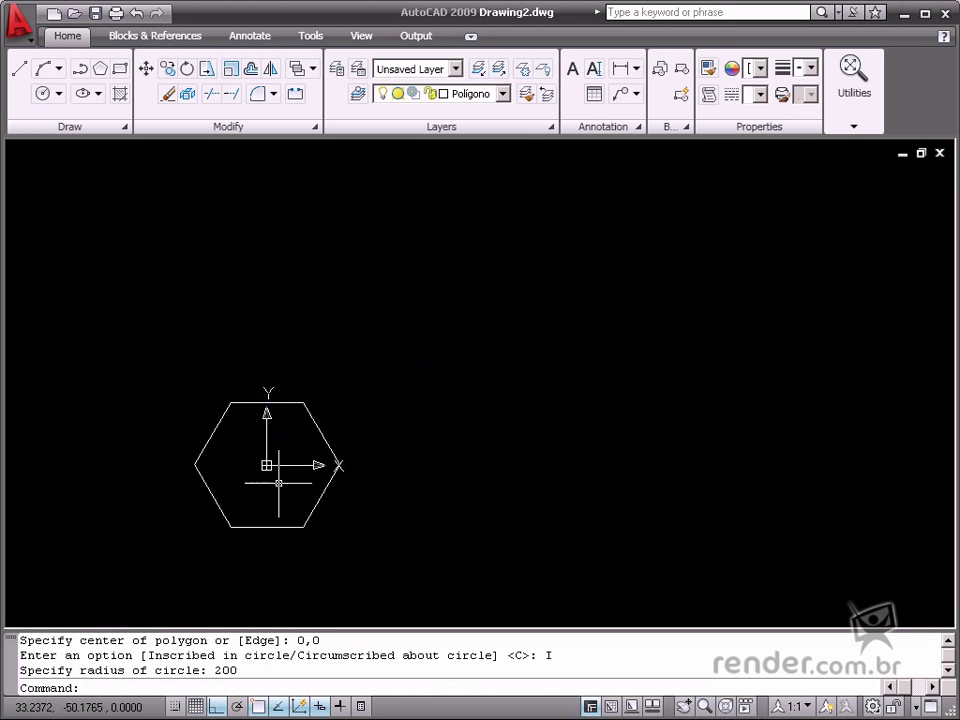
- Erase the hexagon centred at the origin
{"action": "left_click", "coordinate": [486, 349]}
{"action": "left_click", "coordinate": [141, 547]}
{"action": "key", "text": "Delete"}
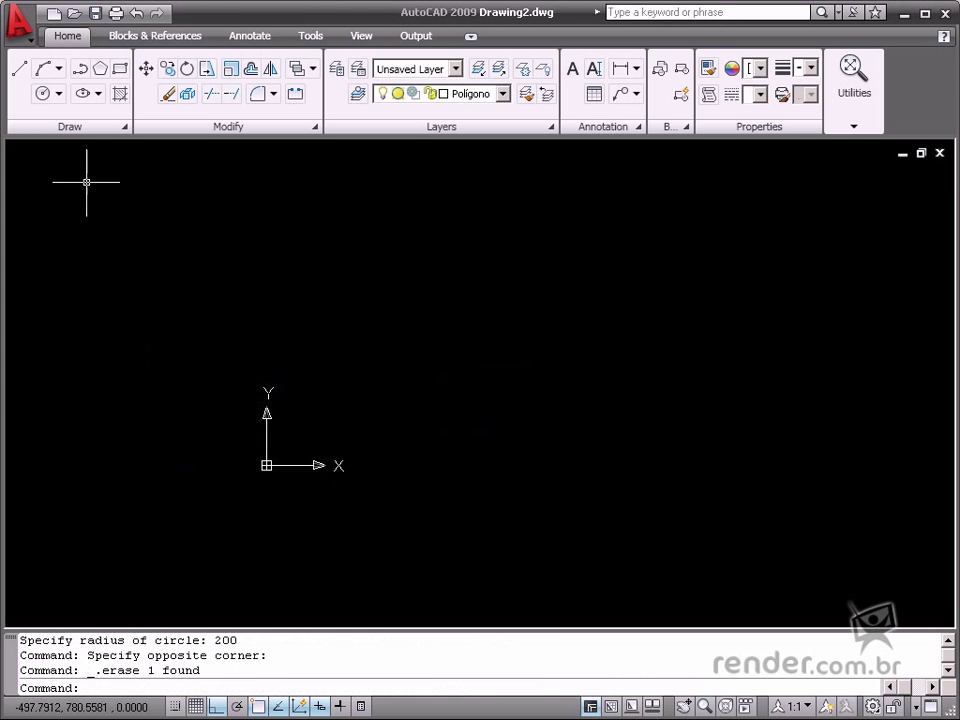
- Draw a circle of radius 100 to the right of the origin, centred at about 341,61
{"action": "left_click", "coordinate": [44, 94]}
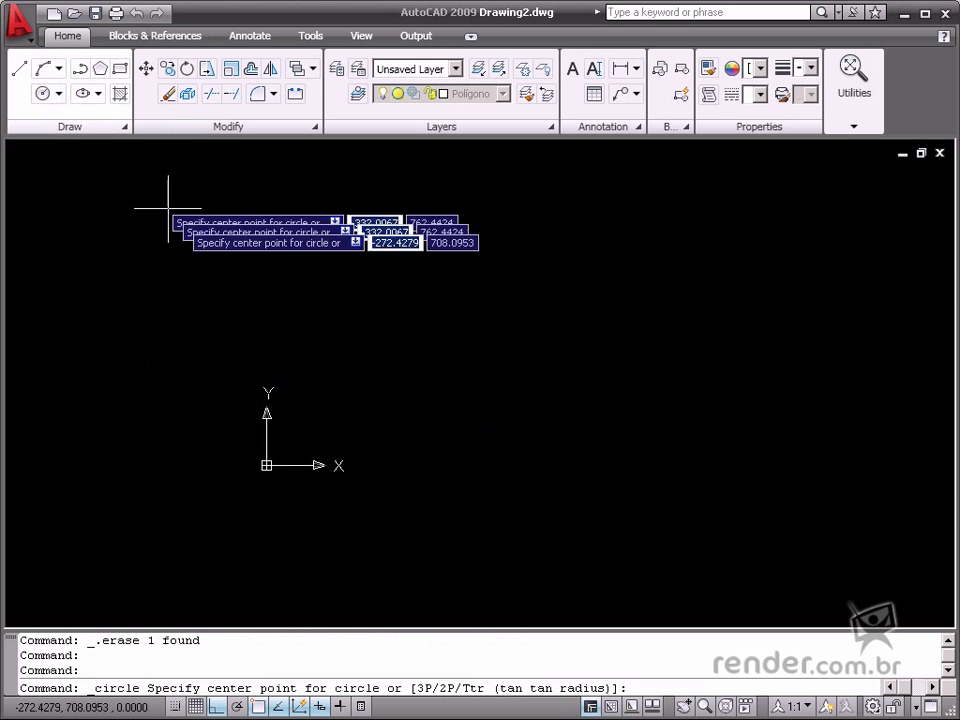
{"action": "left_click", "coordinate": [390, 442]}
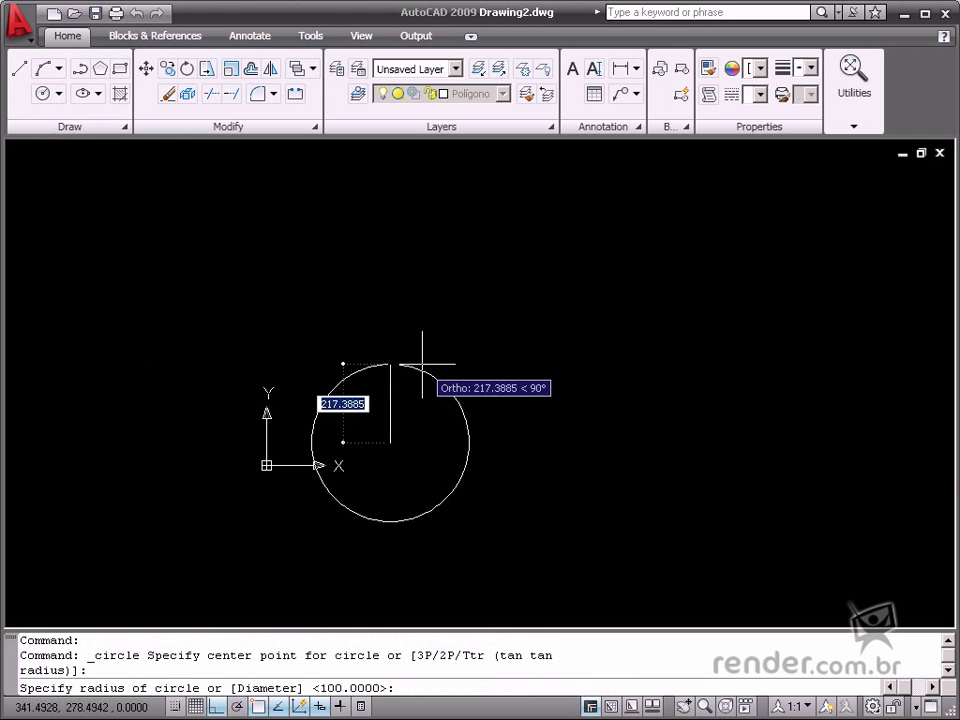
{"action": "type", "text": "100"}
{"action": "key", "text": "Return"}
- Draw a second circle of radius 100 to the right of the first, with its centre at the same height
{"action": "scroll", "coordinate": [396, 482], "scroll_direction": "up", "scroll_amount": 2}
{"action": "middle_click_drag", "start_coordinate": [396, 482], "coordinate": [240, 480]}
{"action": "left_click", "coordinate": [44, 94]}
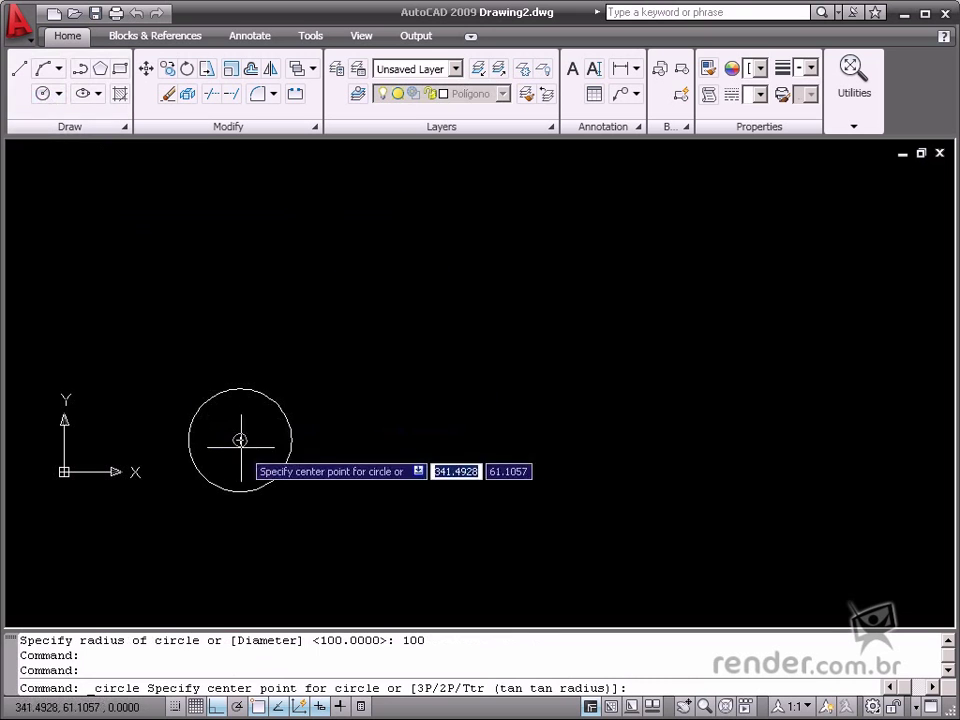
{"action": "left_click", "coordinate": [536, 440]}
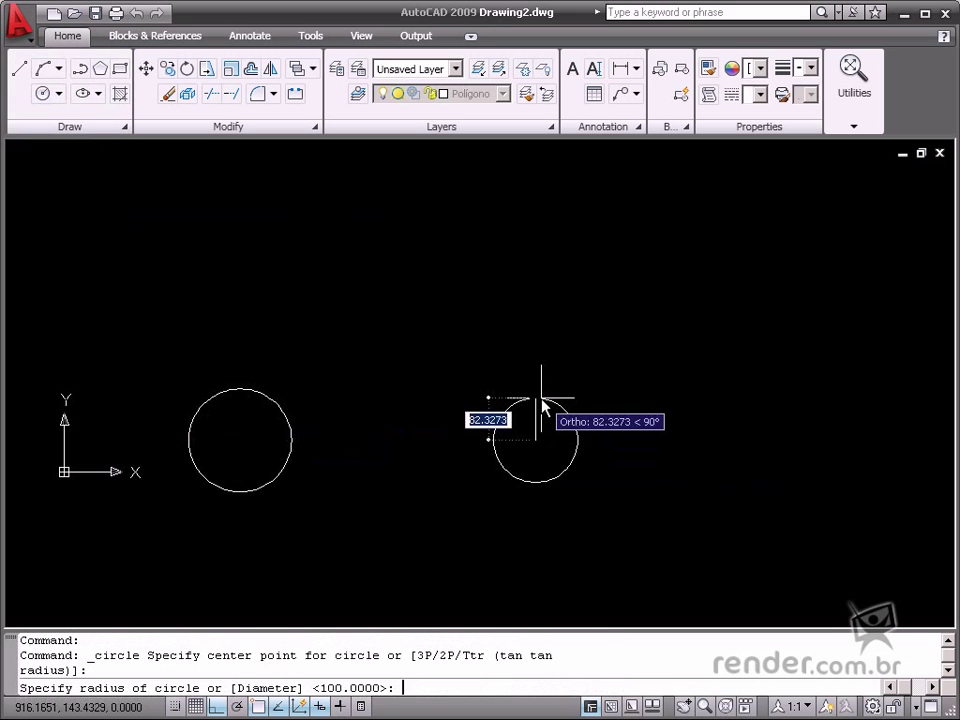
{"action": "type", "text": "100"}
{"action": "key", "text": "Return"}
- Draw a six-sided polygon inscribed in the left circle, centred on the circle's centre with a radius of 100
{"action": "middle_click_drag", "start_coordinate": [474, 404], "coordinate": [506, 420]}
{"action": "scroll", "coordinate": [559, 388], "scroll_direction": "up", "scroll_amount": 2}
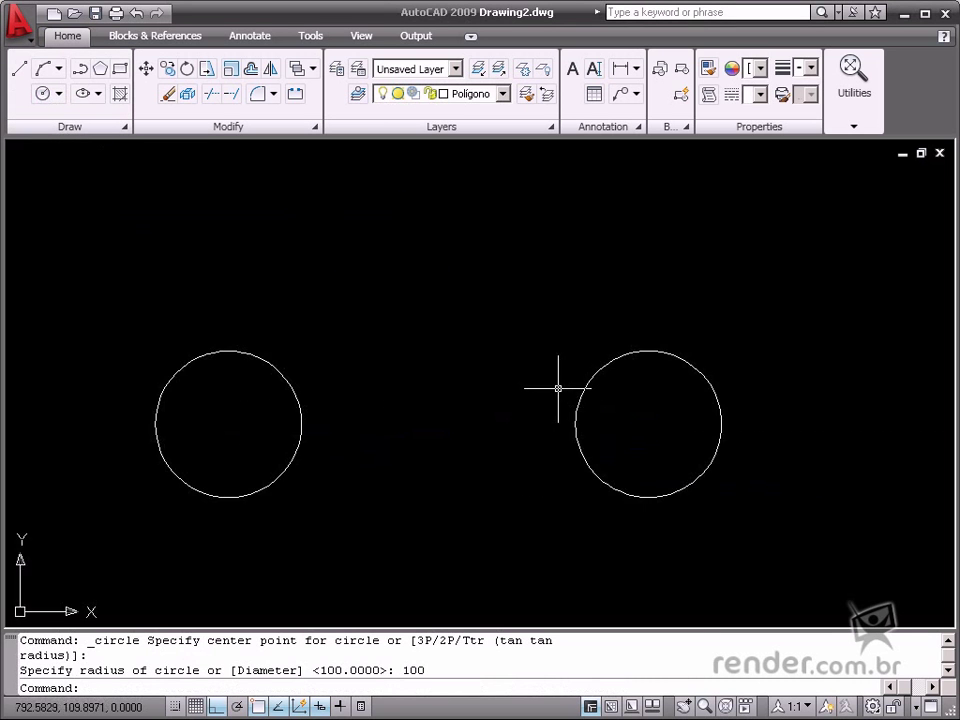
{"action": "mouse_move", "coordinate": [559, 388]}
{"action": "middle_mouse_down"}
{"action": "mouse_move", "coordinate": [581, 386]}
{"action": "mouse_move", "coordinate": [587, 351]}
{"action": "middle_mouse_up"}
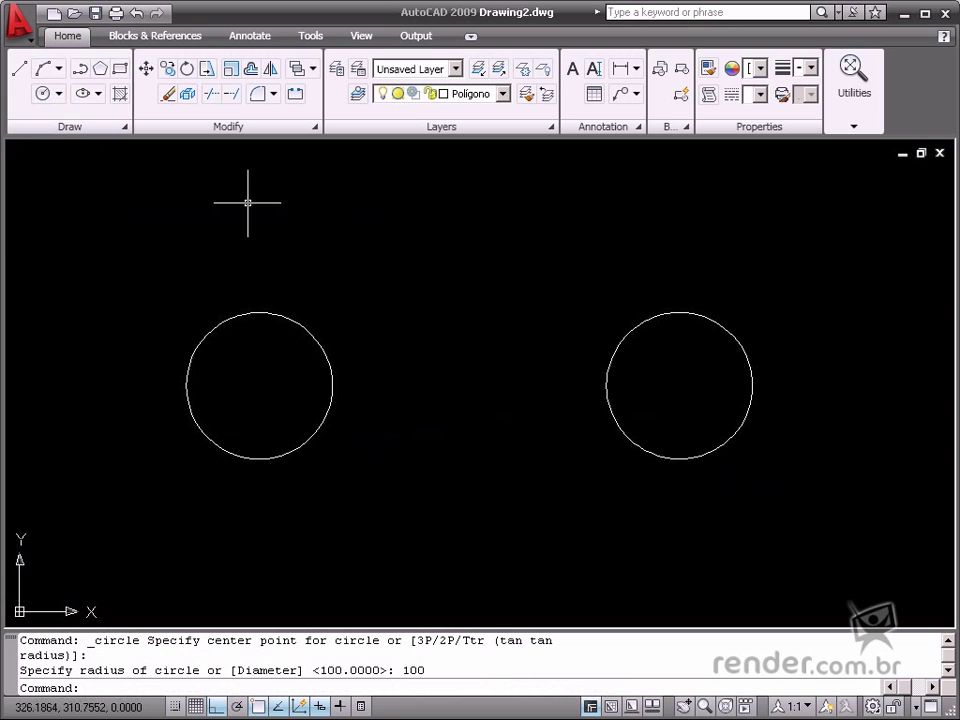
{"action": "left_click", "coordinate": [101, 70]}
{"action": "type", "text": "3"}
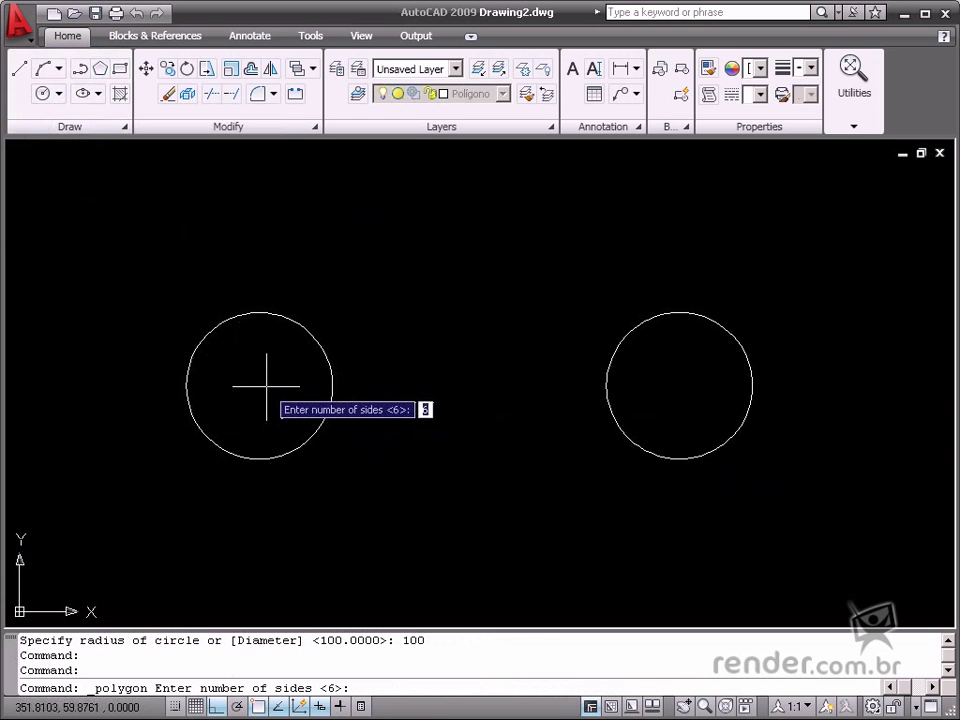
{"action": "key", "text": "Return"}
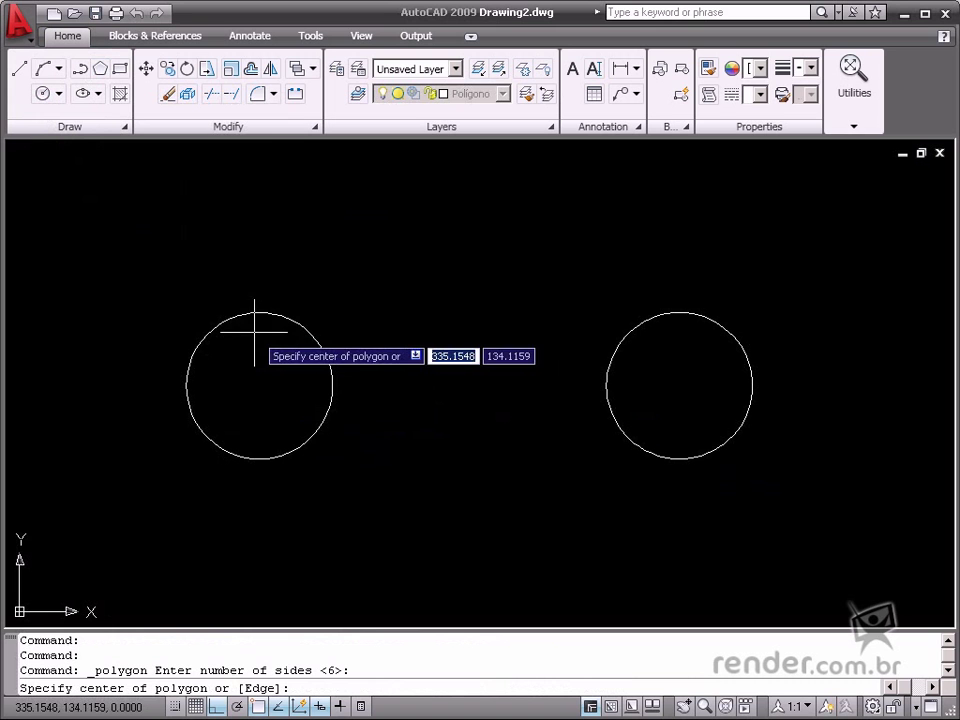
{"action": "left_click", "coordinate": [259, 385]}
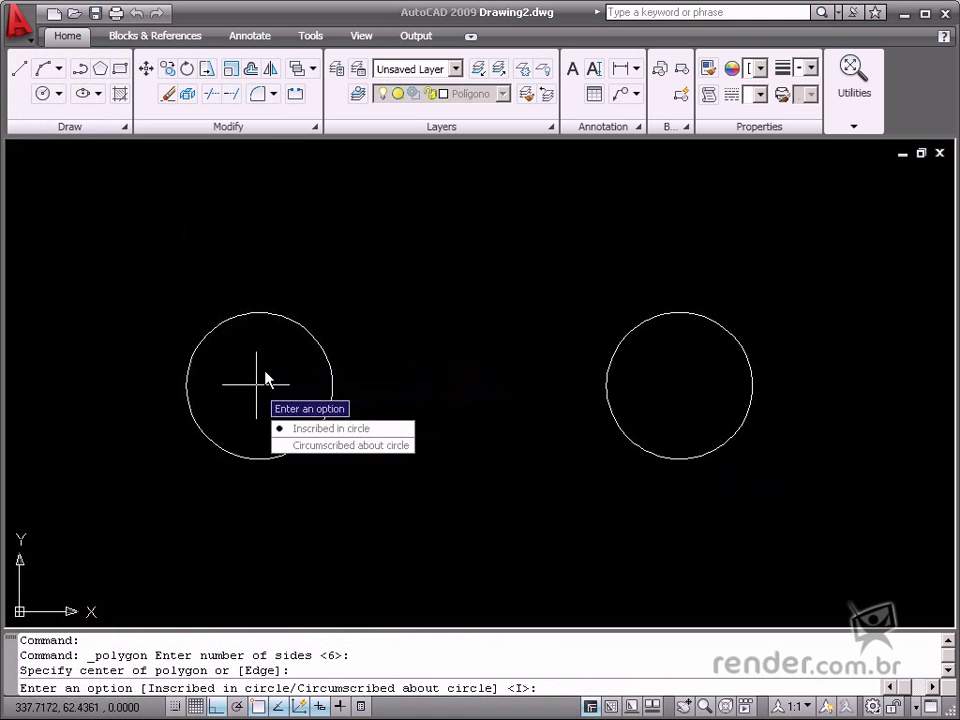
{"action": "left_click", "coordinate": [393, 433]}
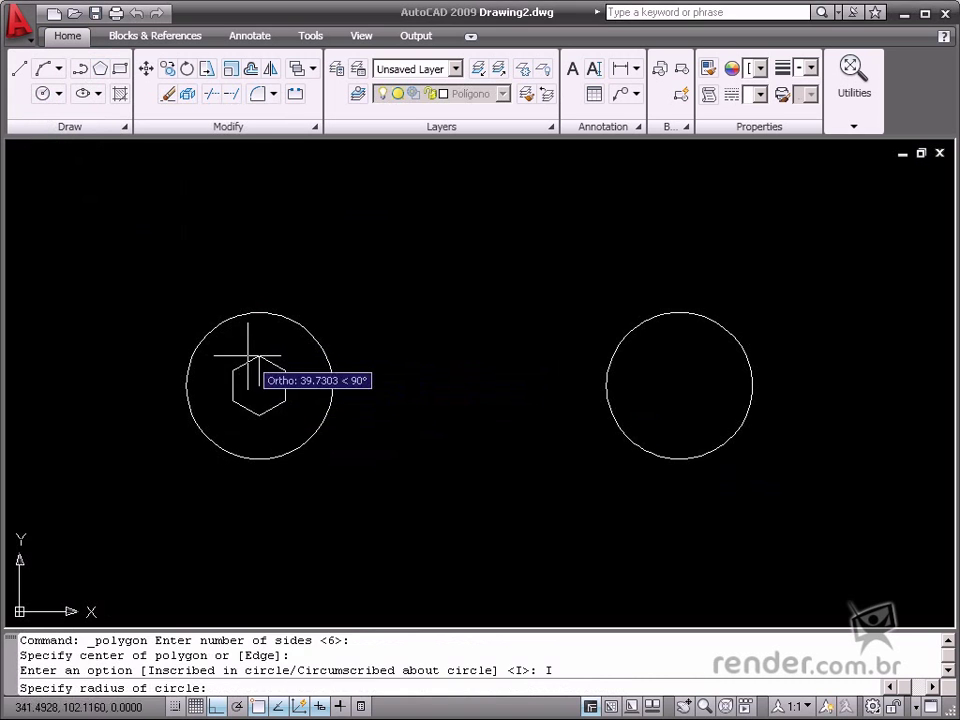
{"action": "type", "text": "100"}
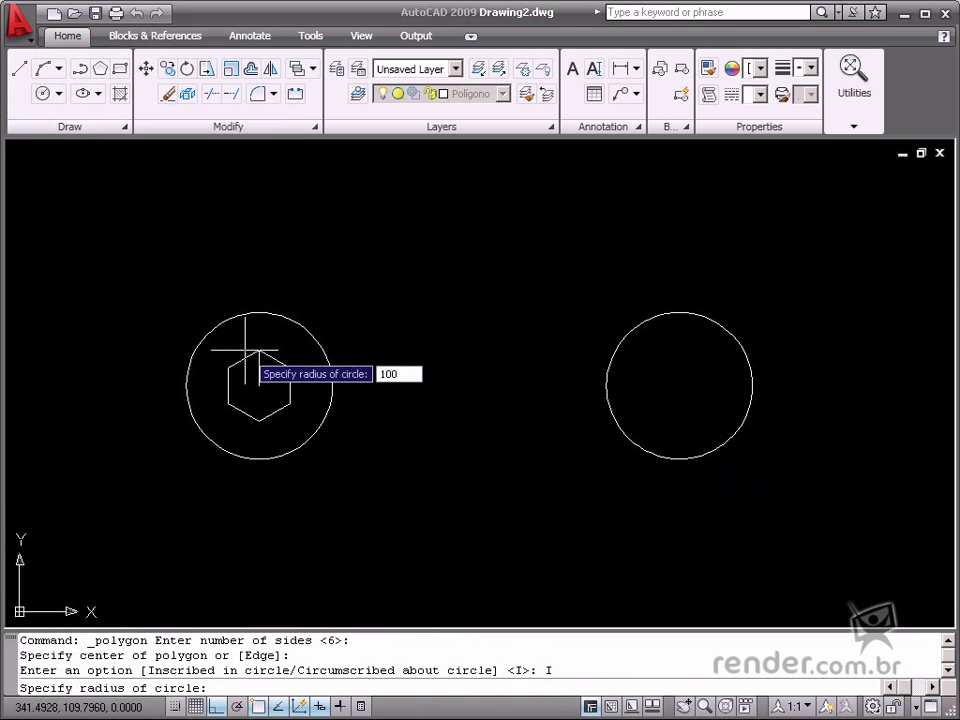
{"action": "key", "text": "Return"}
- Draw a six-sided polygon circumscribed about the right circle, centred on the circle's centre with a radius of 100
{"action": "middle_click_drag", "start_coordinate": [299, 355], "coordinate": [282, 356]}
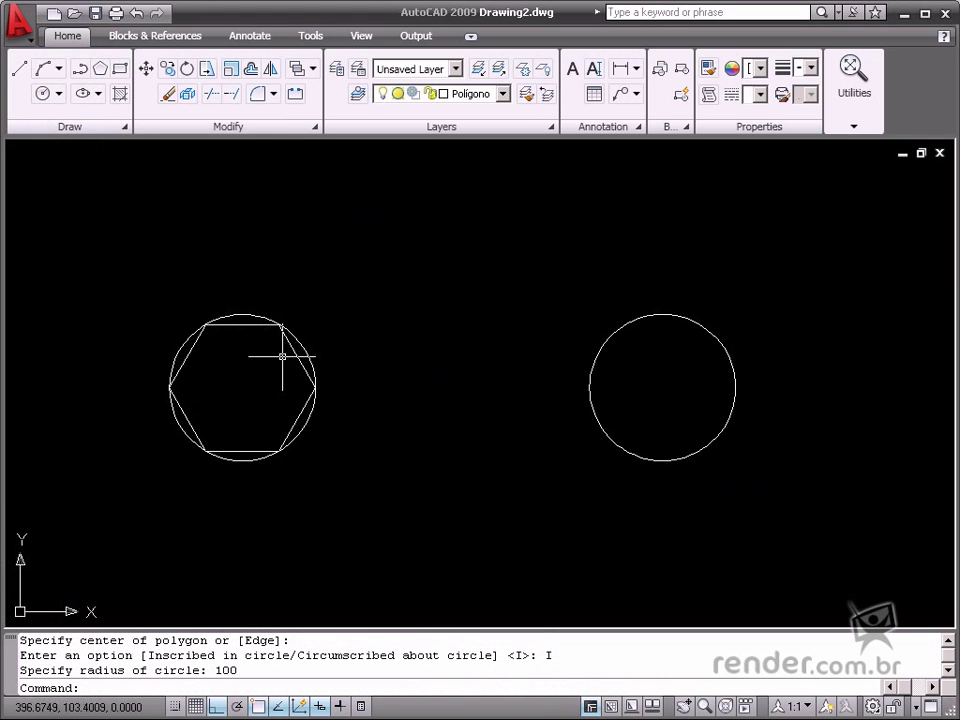
{"action": "left_click", "coordinate": [99, 70]}
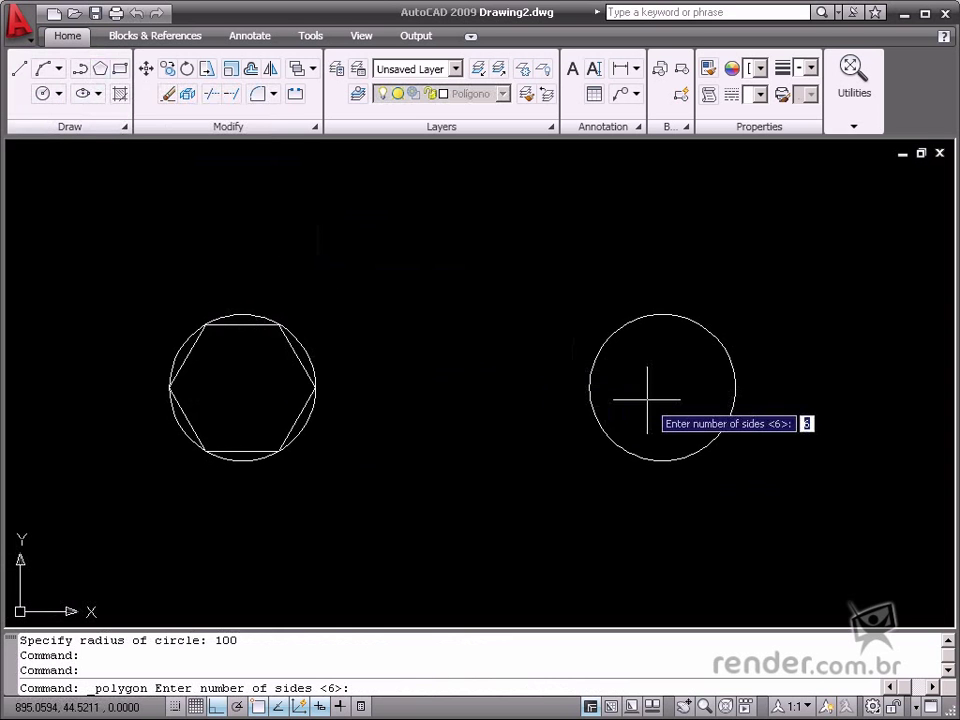
{"action": "key", "text": "Return"}
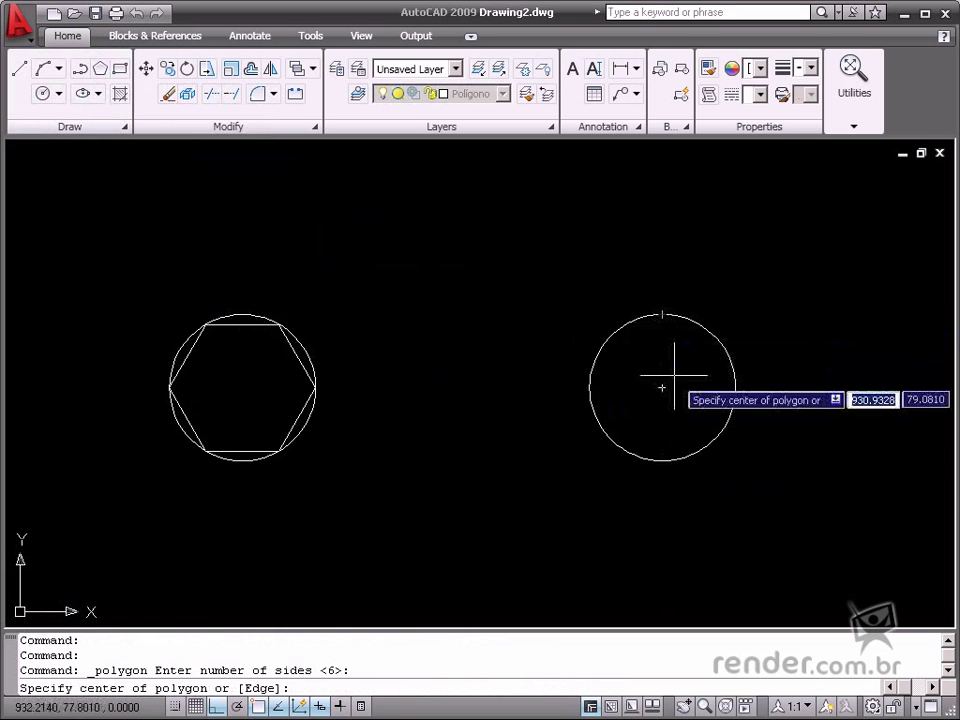
{"action": "left_click", "coordinate": [665, 389]}
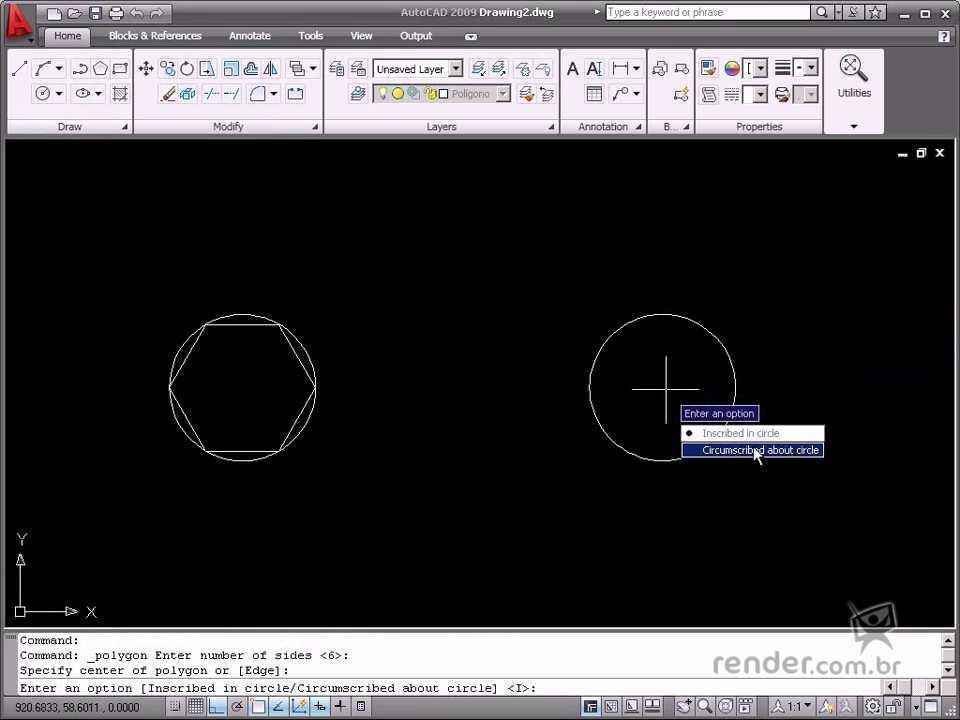
{"action": "left_click", "coordinate": [795, 451]}
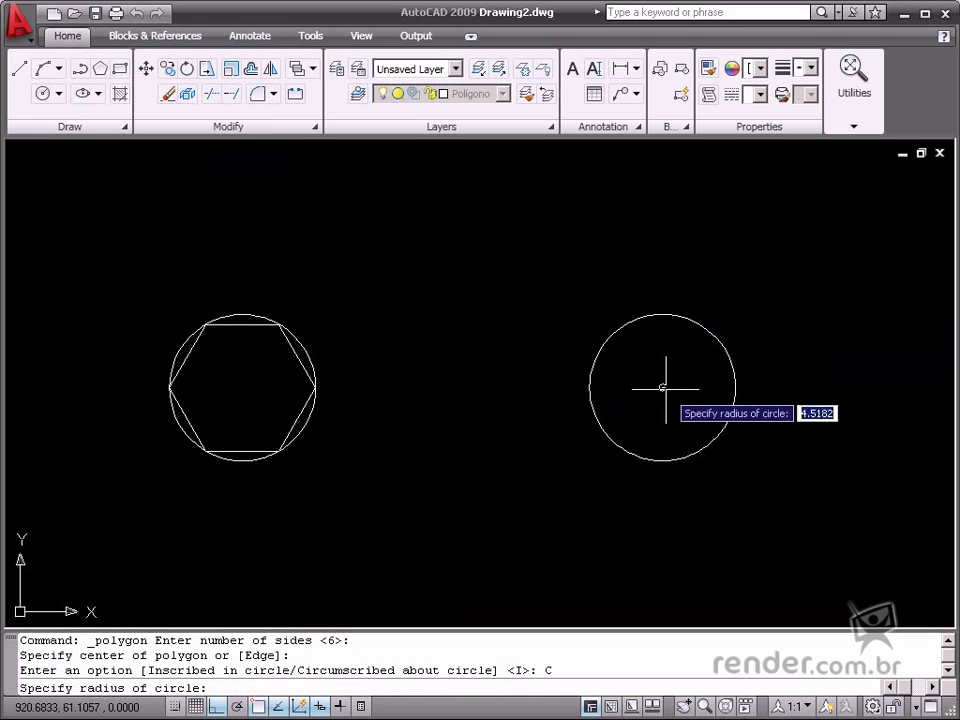
{"action": "type", "text": "100"}
{"action": "key", "text": "Return"}
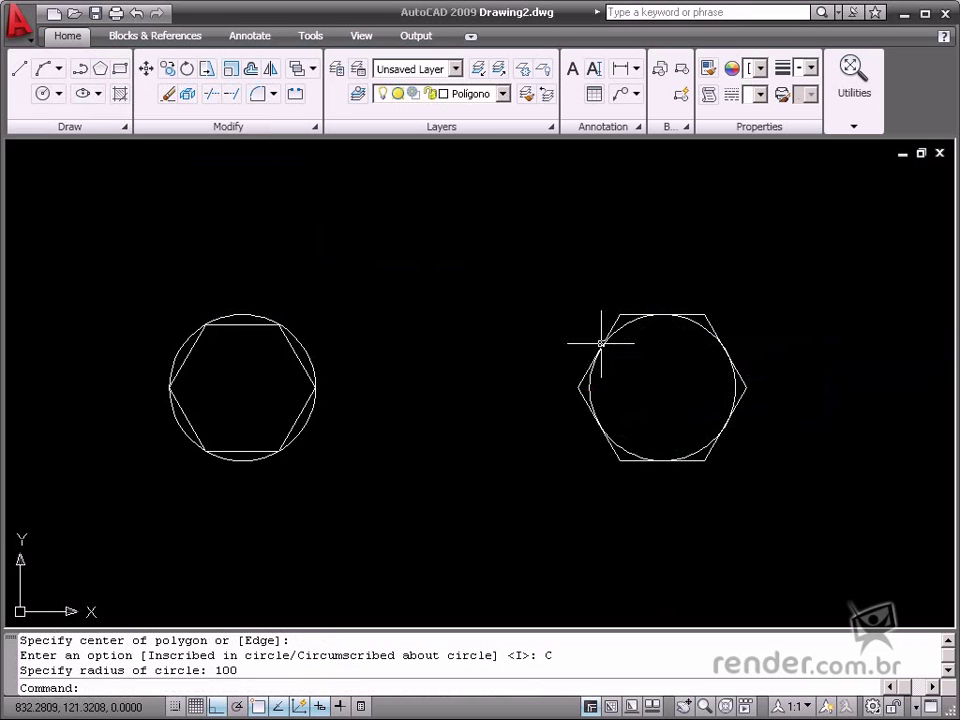
- Stretch the two upper vertices of the circumscribed hexagon straight up by about 67 units, keeping them level, and clear the selection
{"action": "middle_click_drag", "start_coordinate": [601, 343], "coordinate": [565, 343]}
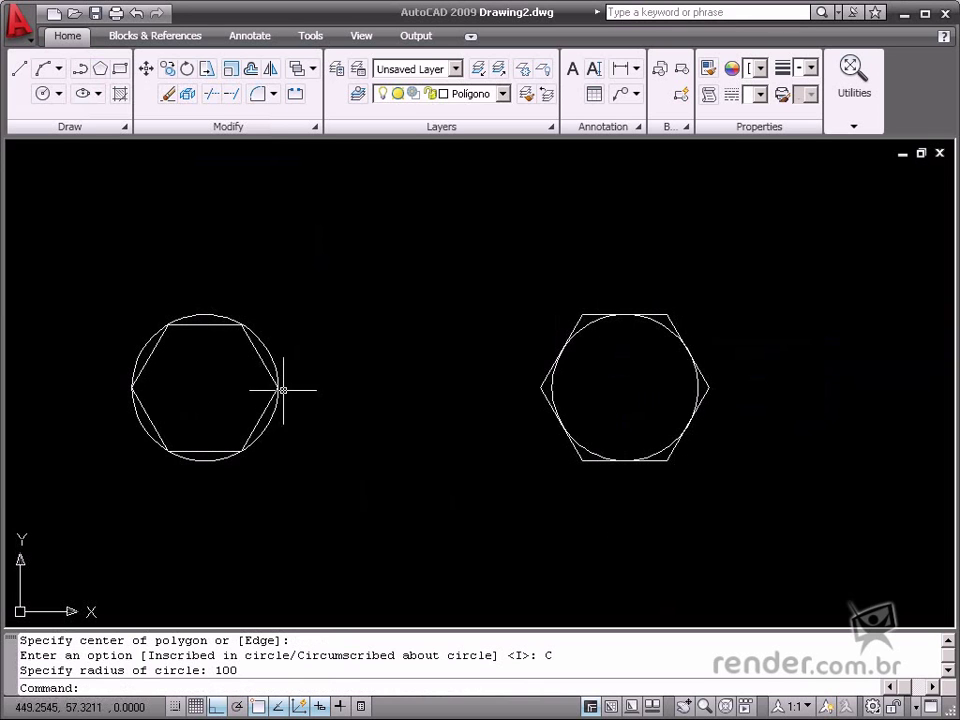
{"action": "left_click", "coordinate": [594, 314]}
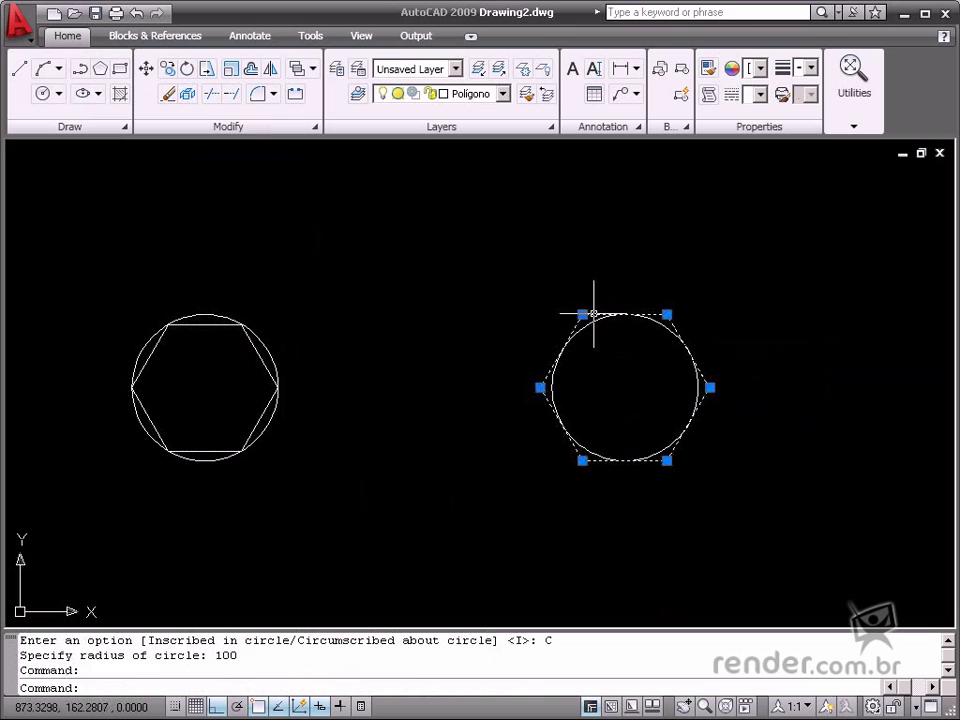
{"action": "left_click", "coordinate": [583, 314]}
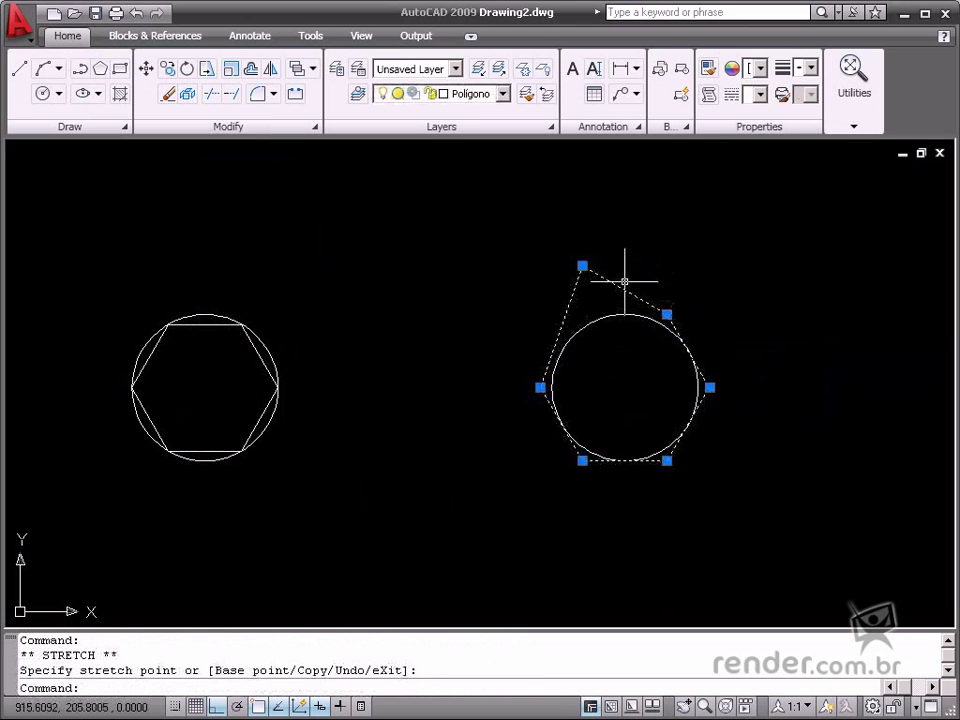
{"action": "left_click", "coordinate": [666, 313]}
{"action": "left_click", "coordinate": [667, 314]}
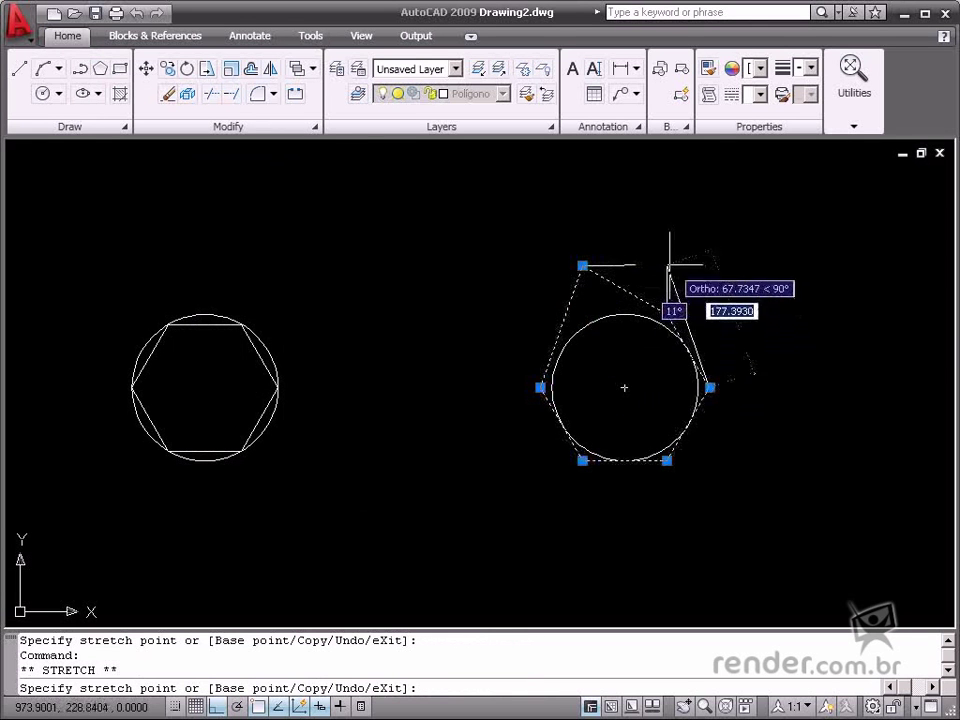
{"action": "left_click", "coordinate": [667, 265]}
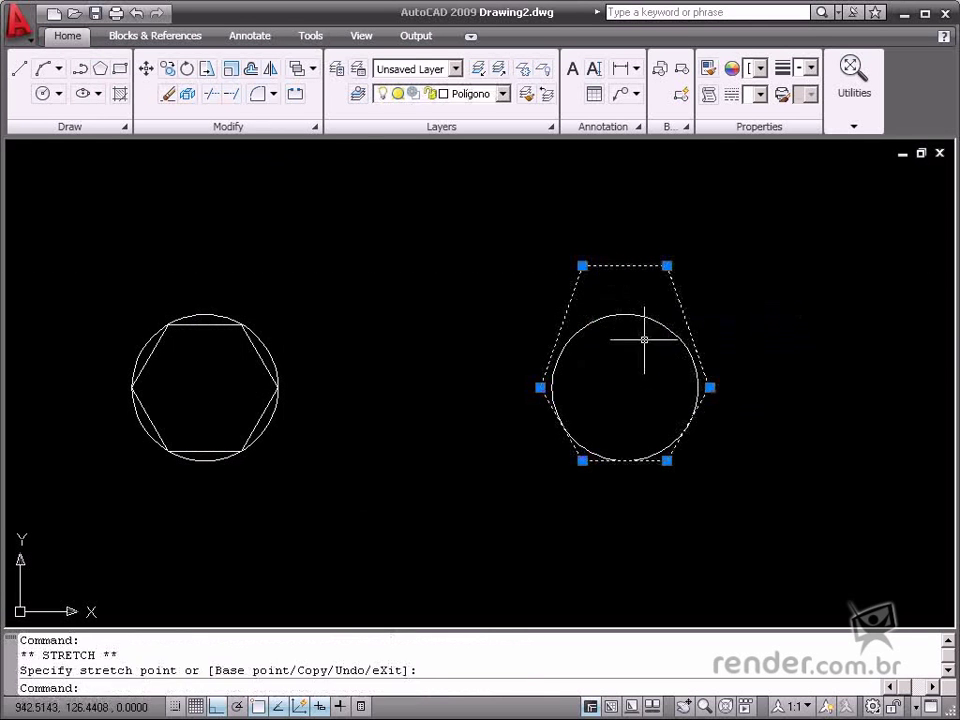
{"action": "key", "text": "Escape"}
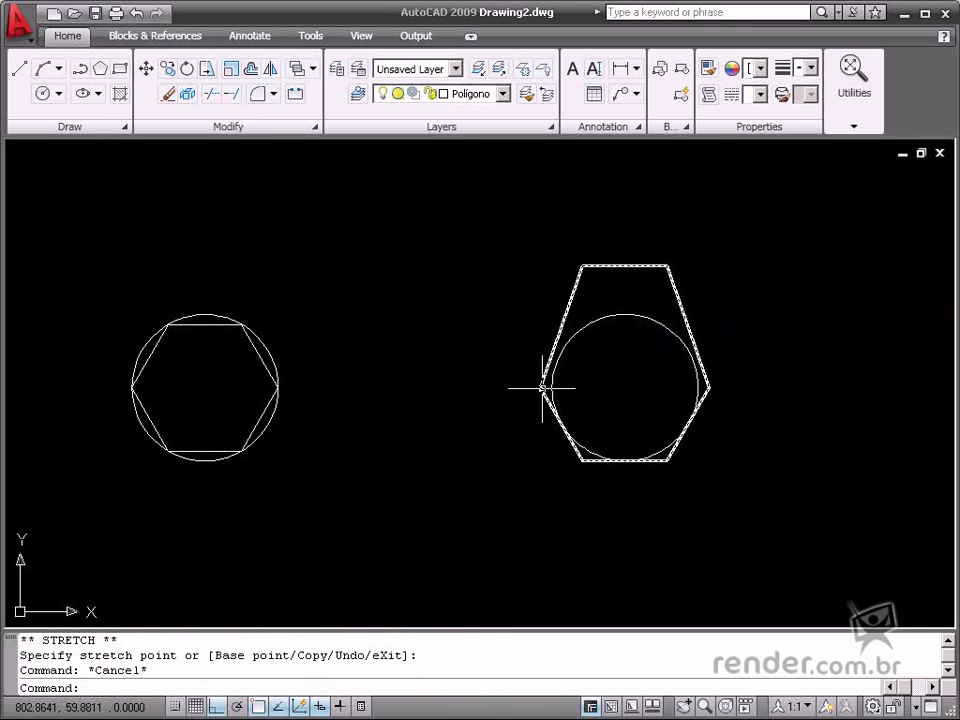
- Select the hexagon inscribed in the left circle
{"action": "left_click", "coordinate": [260, 355]}
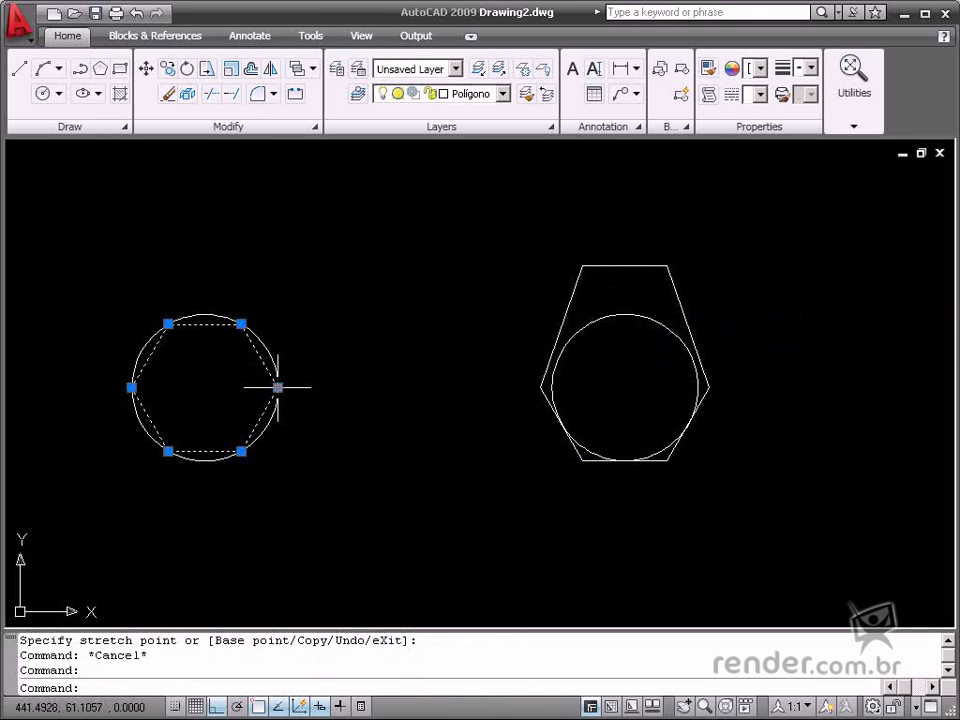